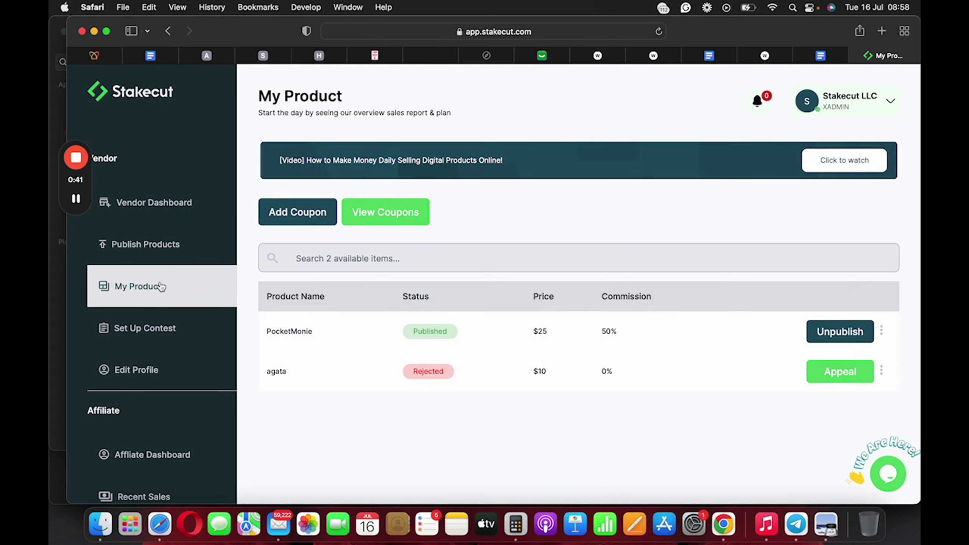
Step: Open the form for adding a coupon and look at its customised date range picker
left_click(299, 214)
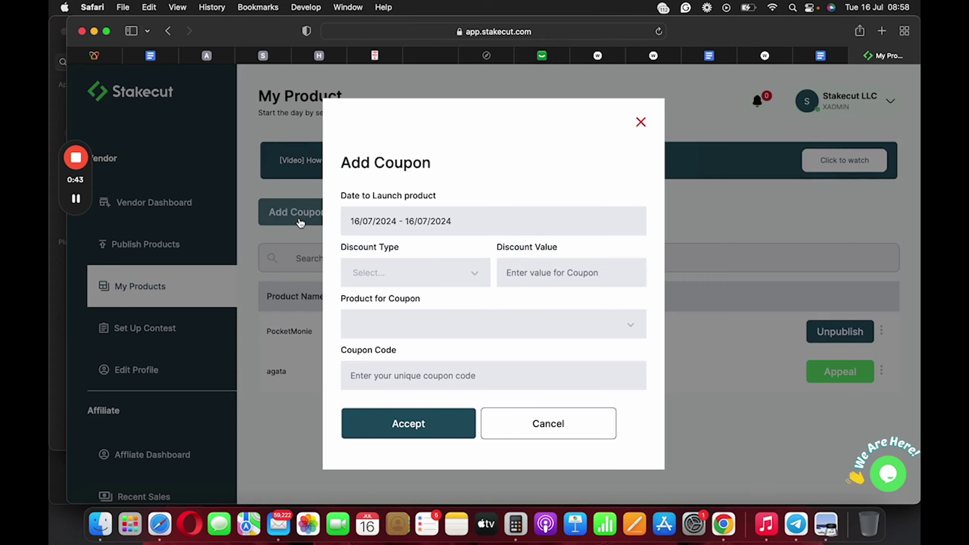
left_click(460, 223)
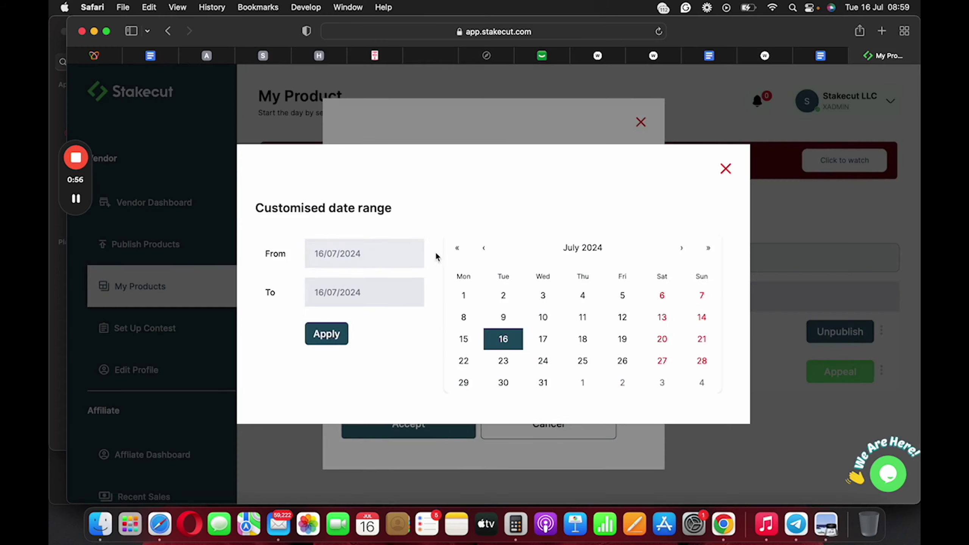
left_click(726, 168)
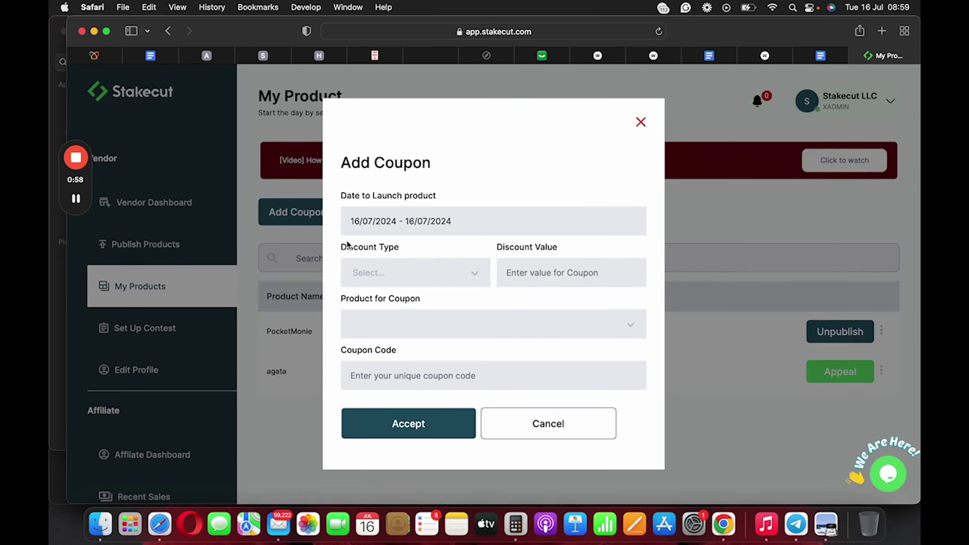
Step: Try both Percentage and Amount as the coupon's discount type, settling on Percentage
left_click(426, 277)
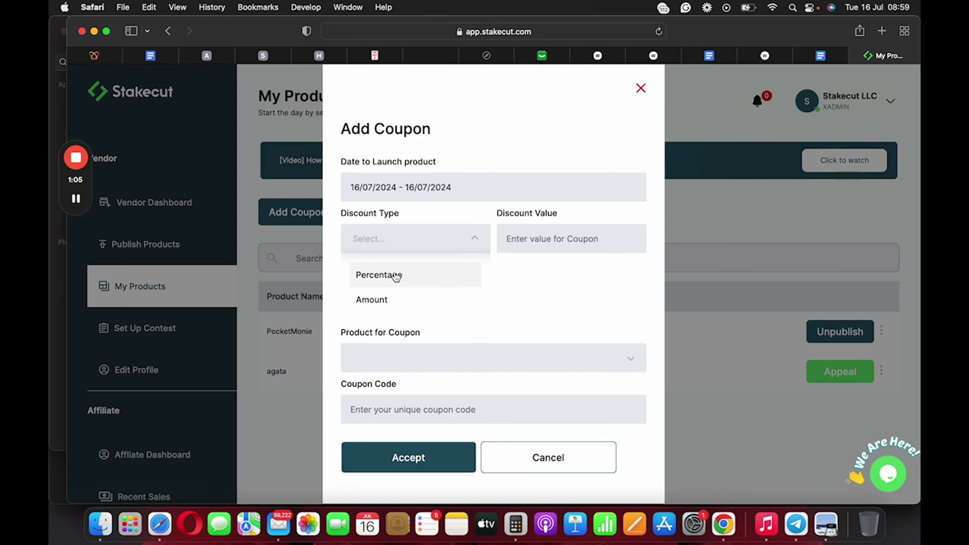
left_click(396, 276)
left_click(419, 276)
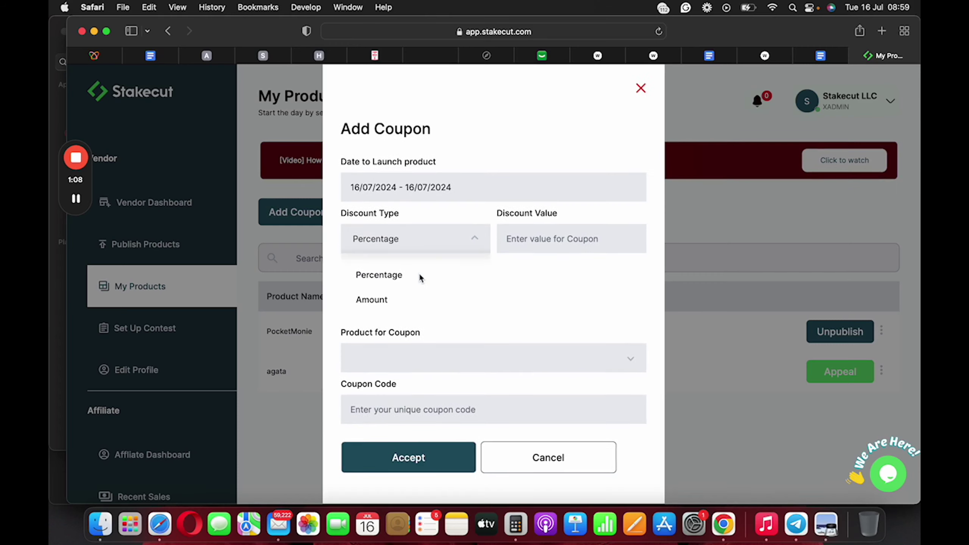
left_click(408, 301)
left_click(452, 276)
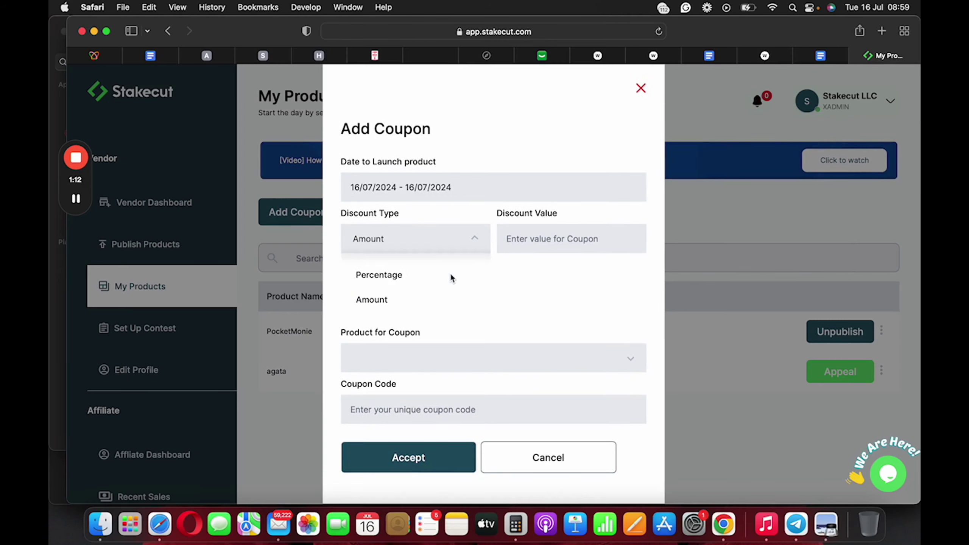
left_click(407, 276)
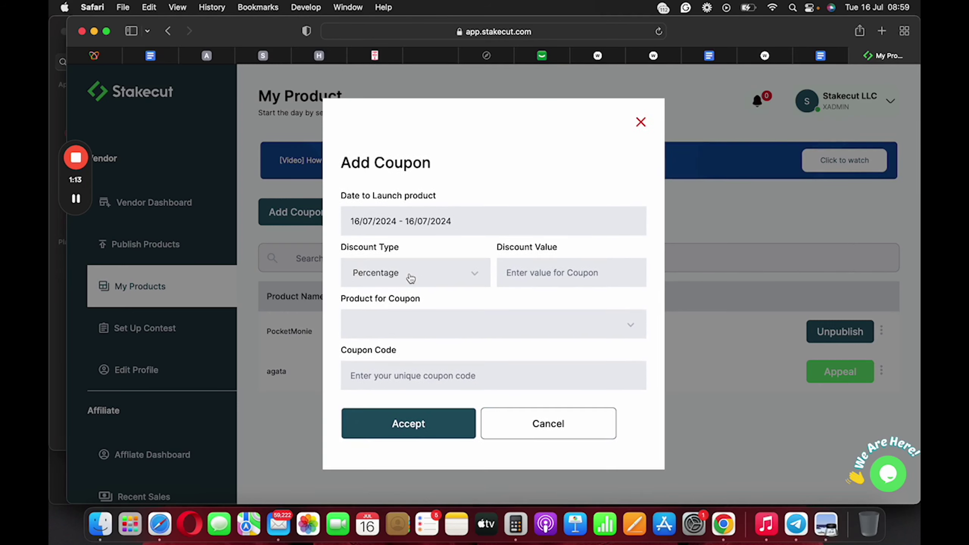
Step: Set the coupon's discount value to 2 and choose PocketMonie as the product it applies to
left_click(536, 279)
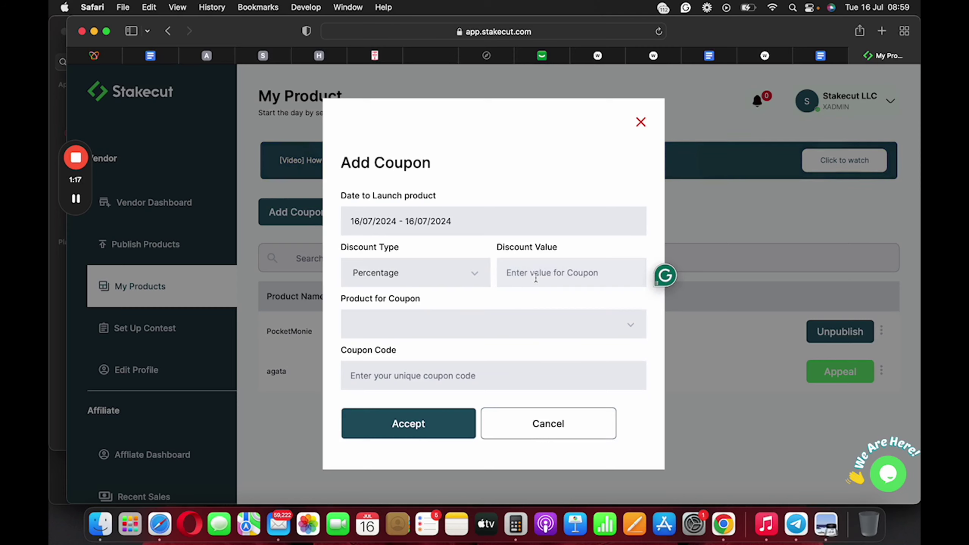
type("2")
left_click(572, 325)
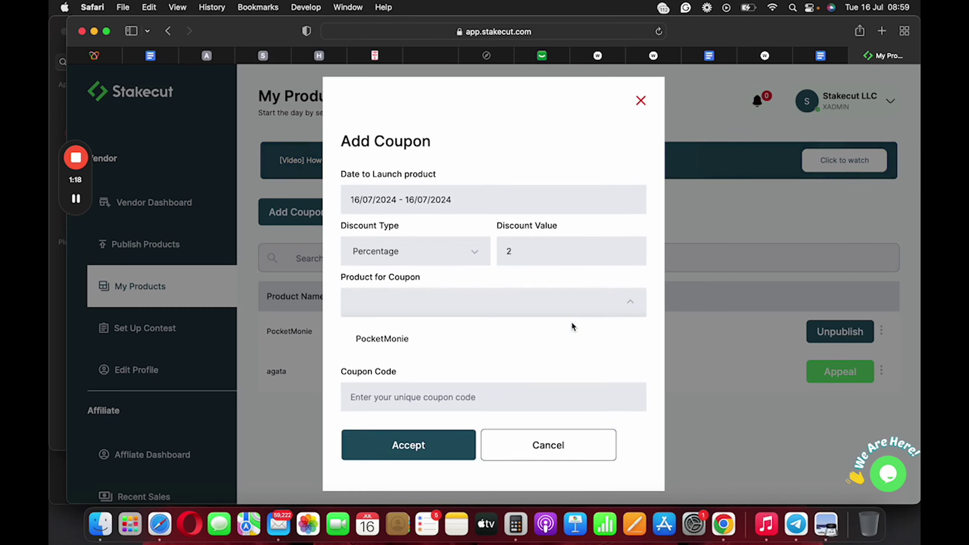
left_click(474, 343)
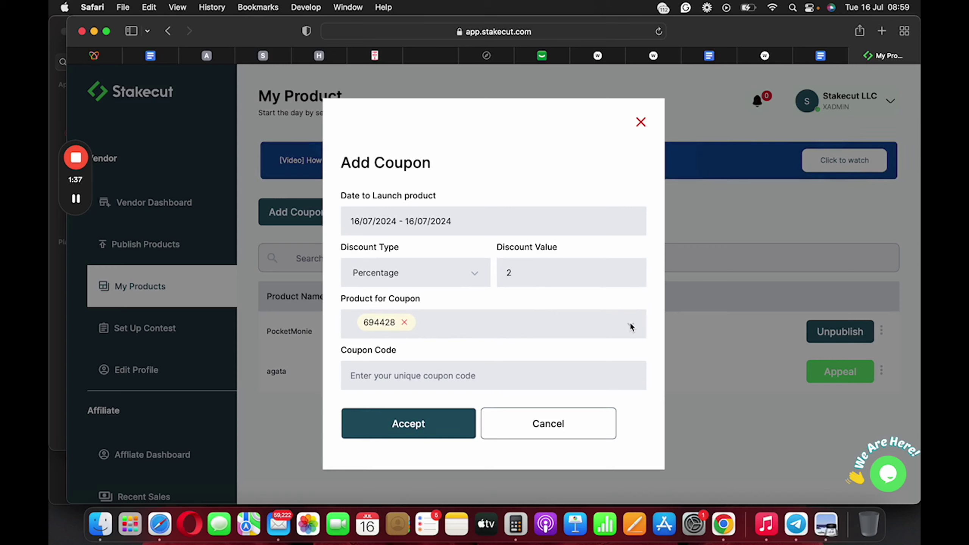
left_click(406, 378)
type("NOVE")
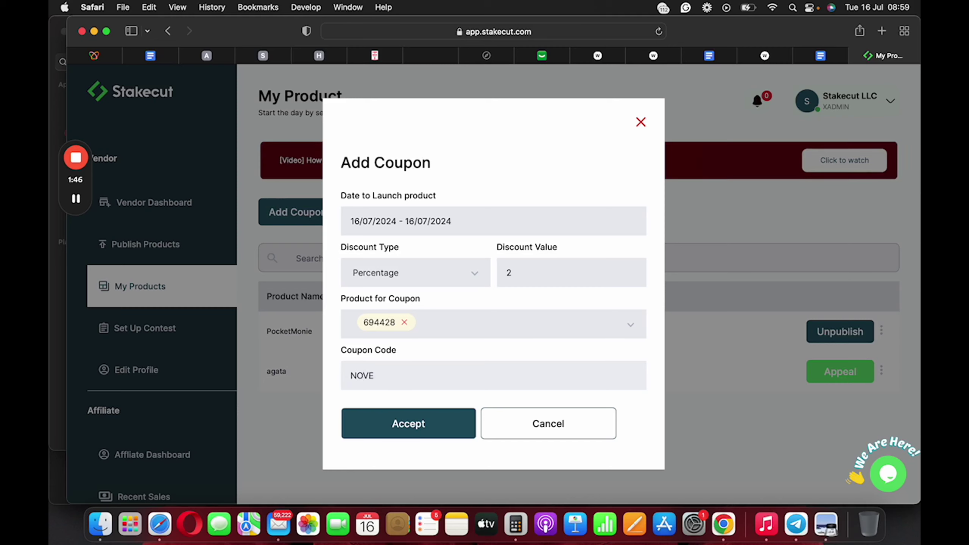
key("BackSpace")
key("BackSpace")
key("BackSpace")
key("BackSpace")
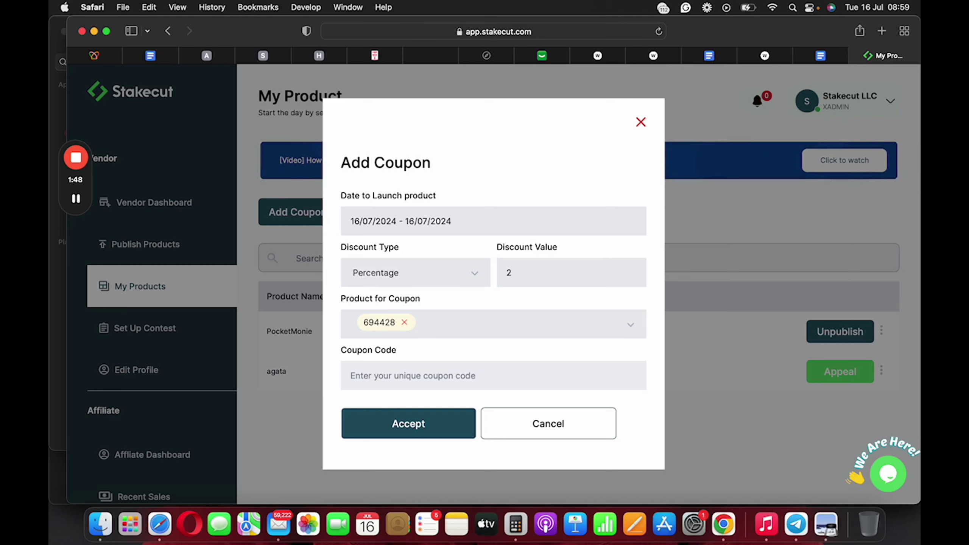
Step: Enter BIRTHDAYGIFT as the coupon code and copy the code to the clipboard
type("BIRTHDAY")
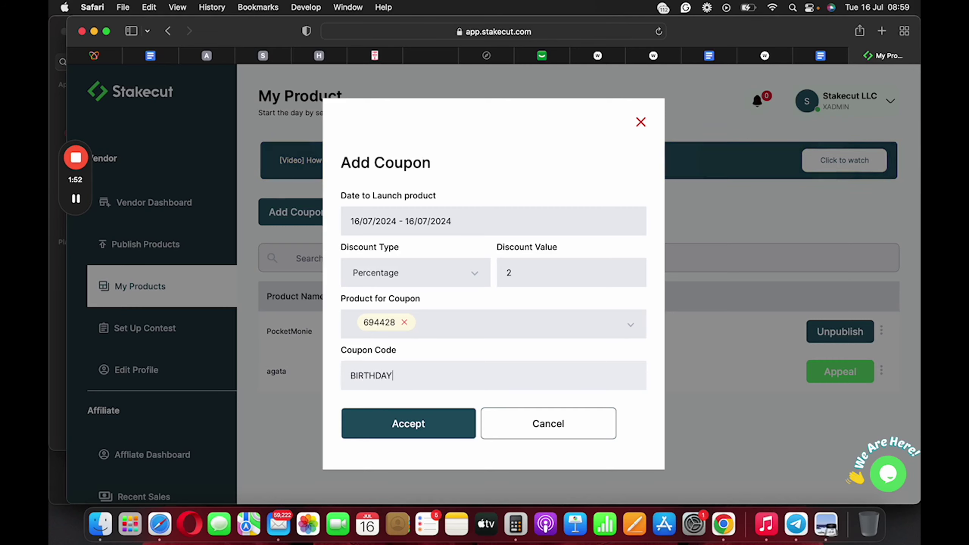
type("GIFT")
left_click_drag(414, 378, 370, 376)
right_click(370, 375)
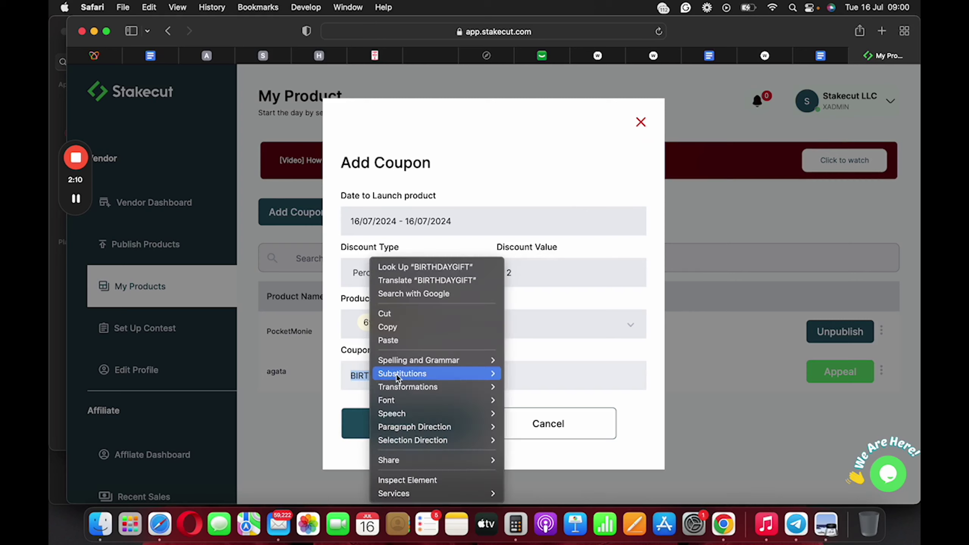
left_click(408, 327)
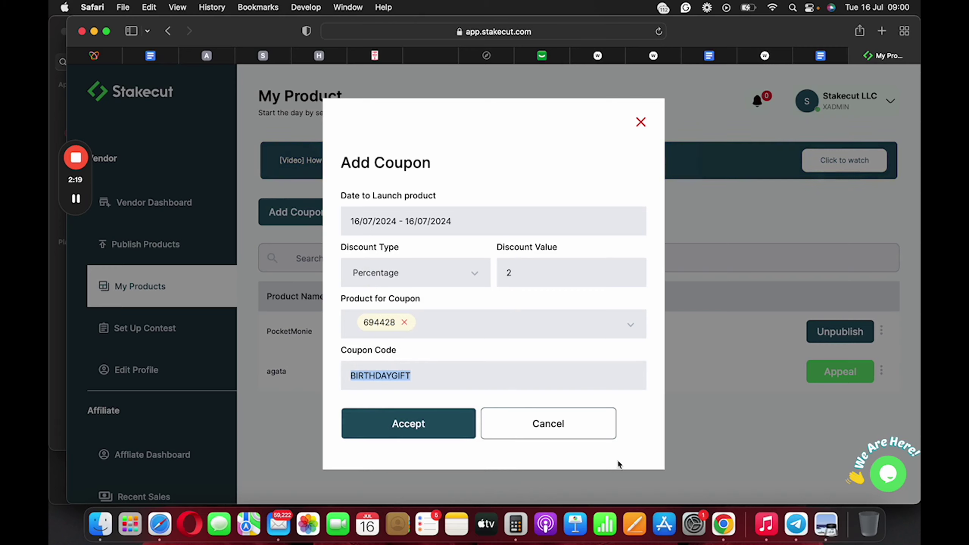
Step: Cancel the coupon form without creating the coupon and go to the affiliate Market Place
left_click(582, 429)
scroll(152, 328, "down", 5)
scroll(146, 325, "up", 5)
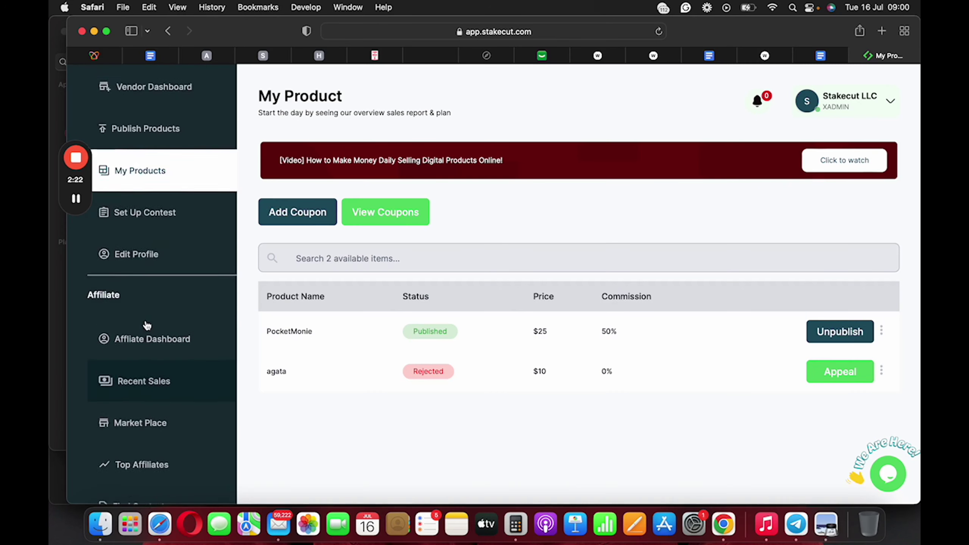
scroll(147, 328, "down", 5)
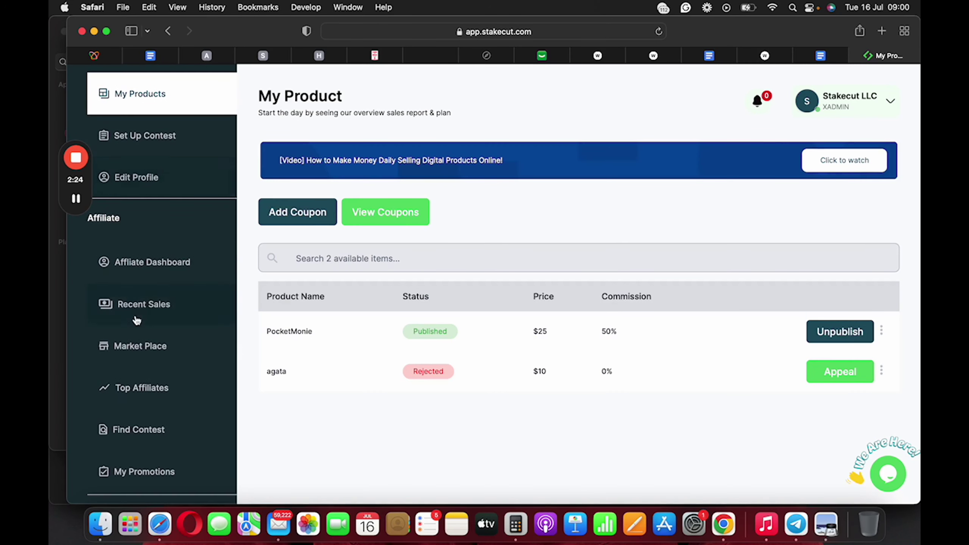
left_click(141, 346)
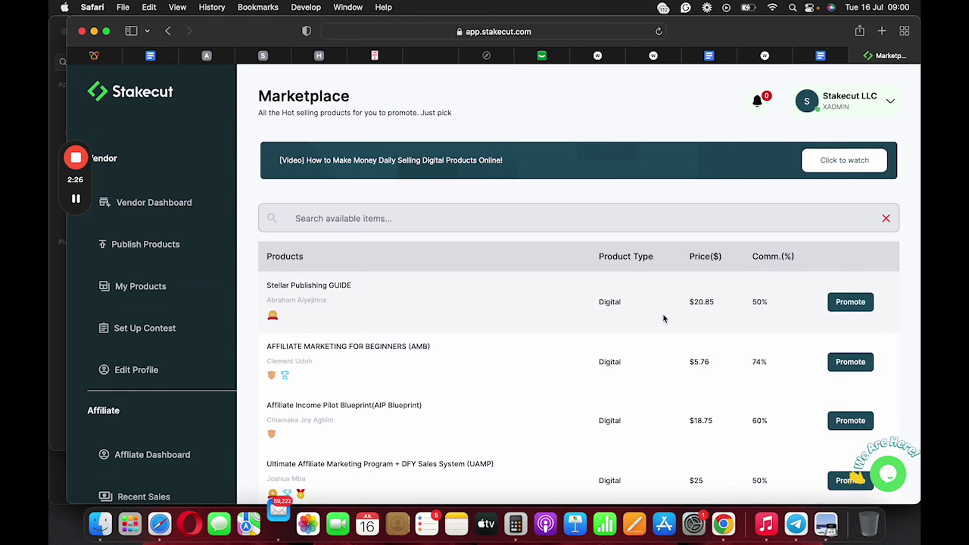
Step: Search the marketplace for POCKETMONIE and open that product's checkout page through its product details
left_click(290, 218)
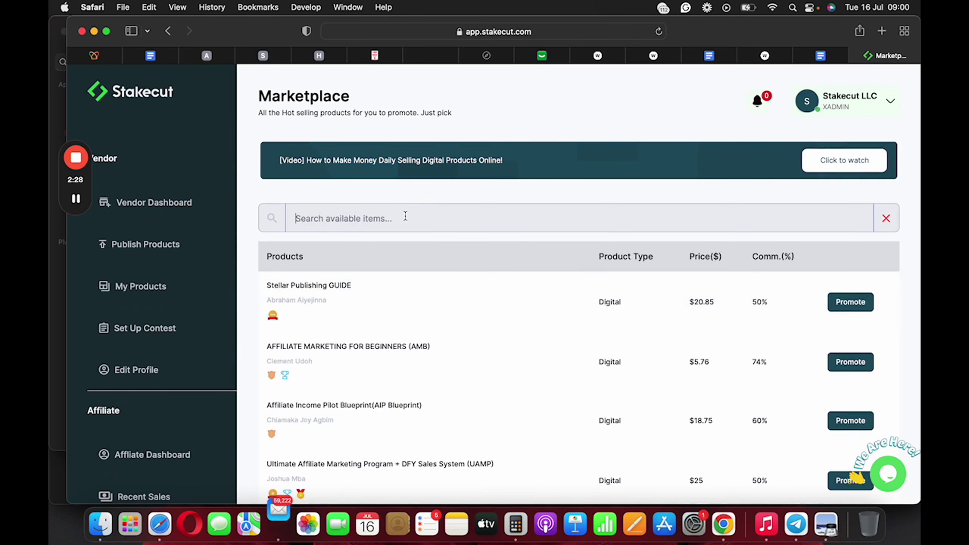
type("POCKETM")
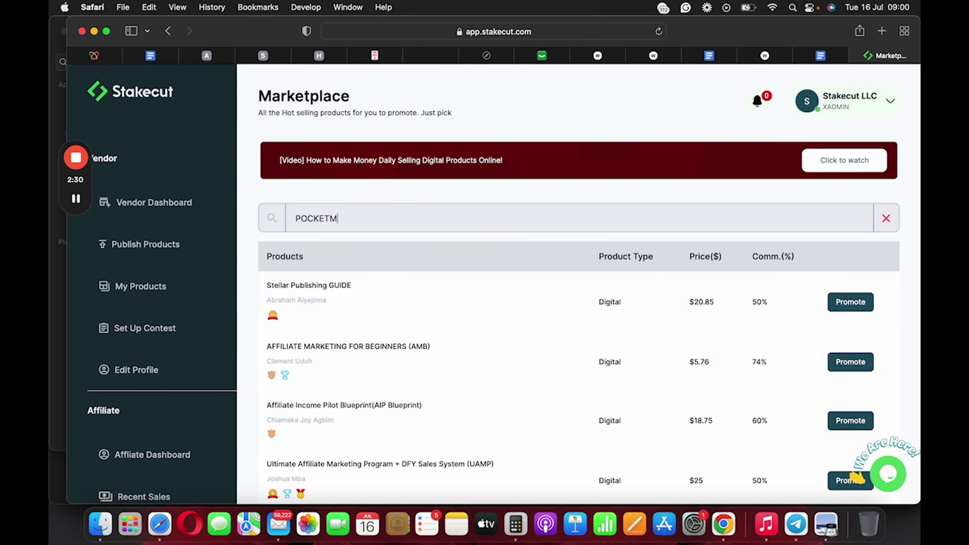
type("ONIE")
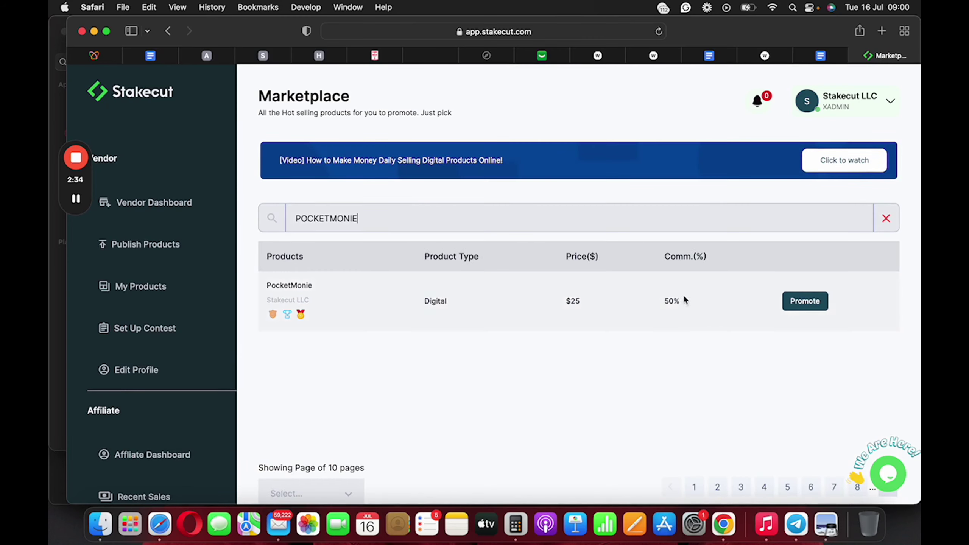
left_click(795, 306)
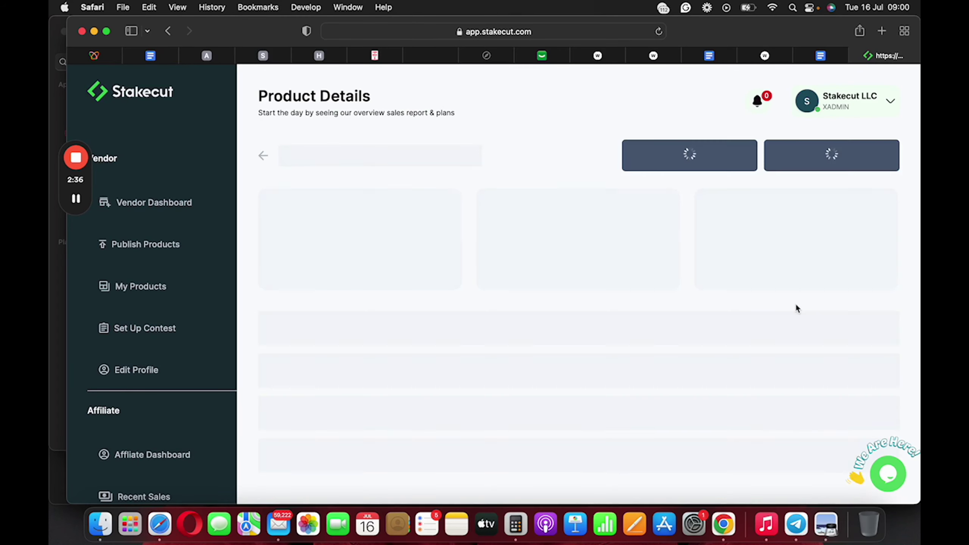
left_click(811, 210)
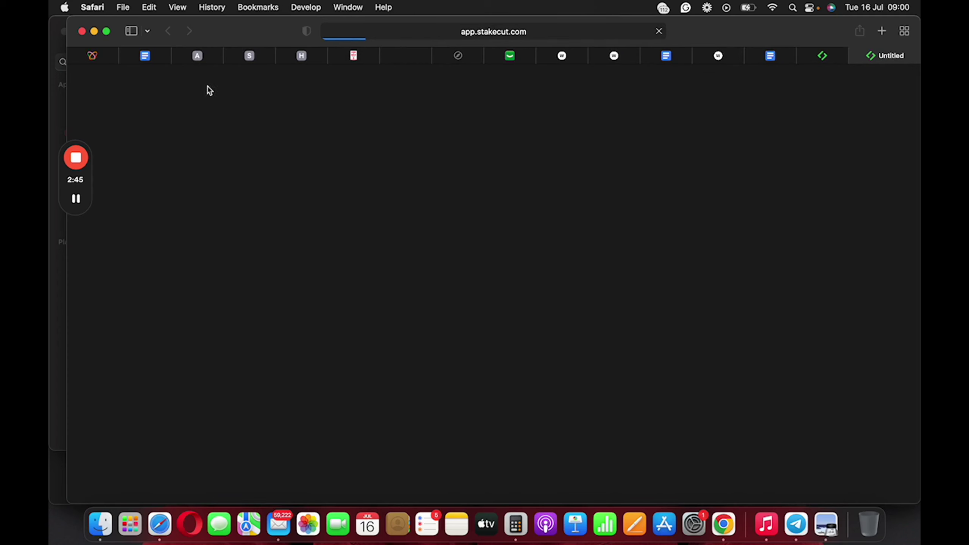
mouse_move(76, 198)
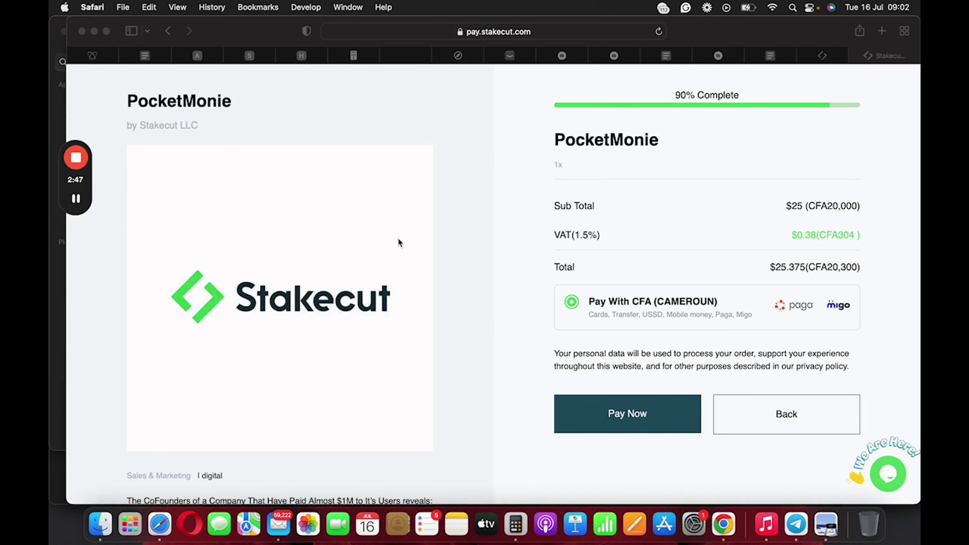